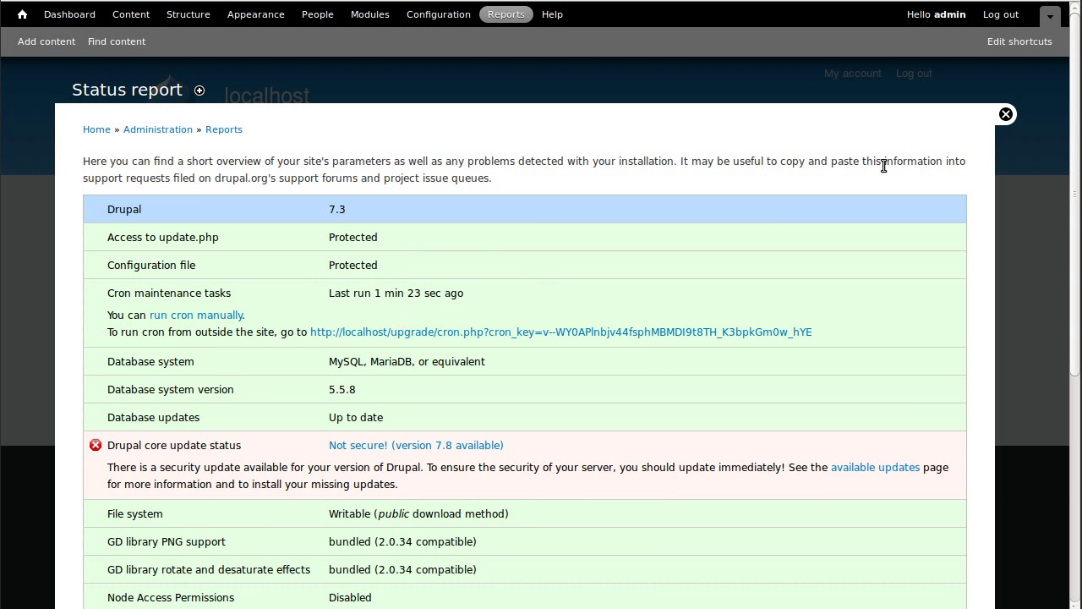
- Close the status report showing Drupal 7.3 with the 7.8 security update available
click(1006, 114)
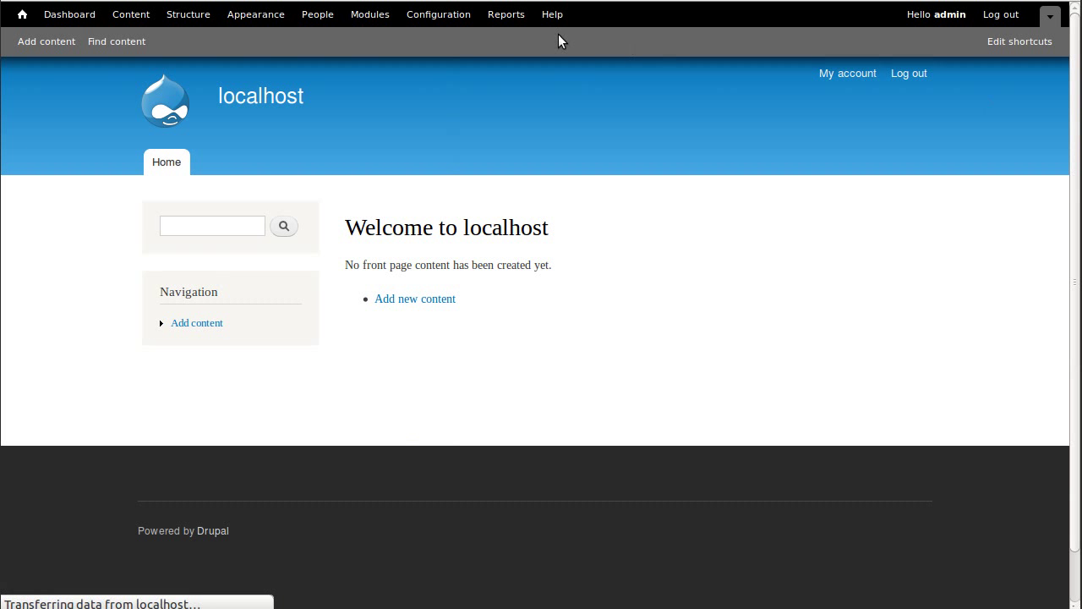
- Tick 'Put site into maintenance mode' under Development > Maintenance mode and save the configuration
click(438, 15)
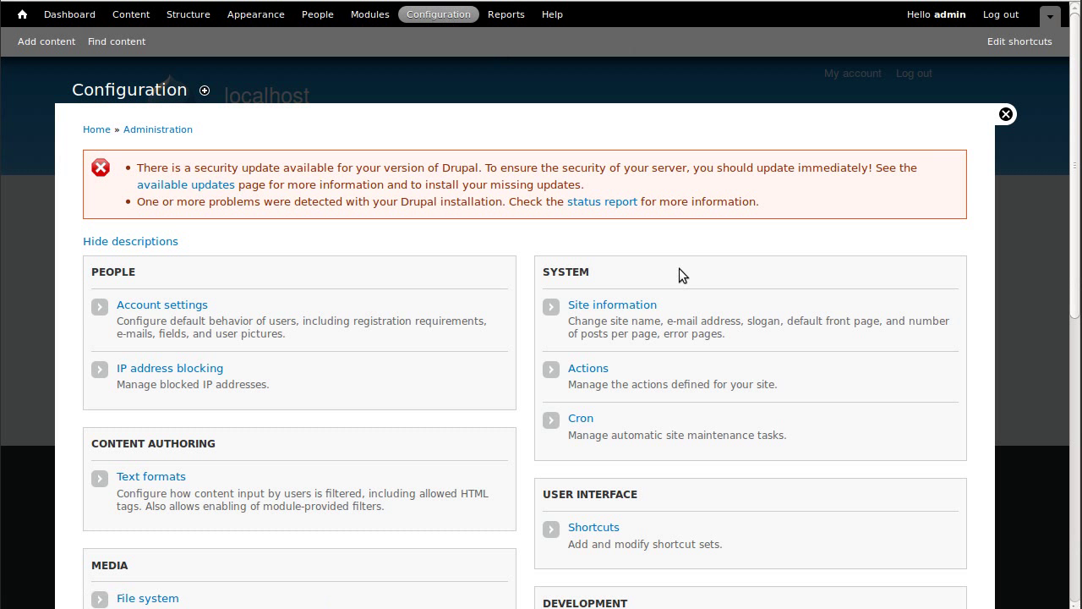
scroll(728, 434, down, 6)
scroll(730, 436, down, 2)
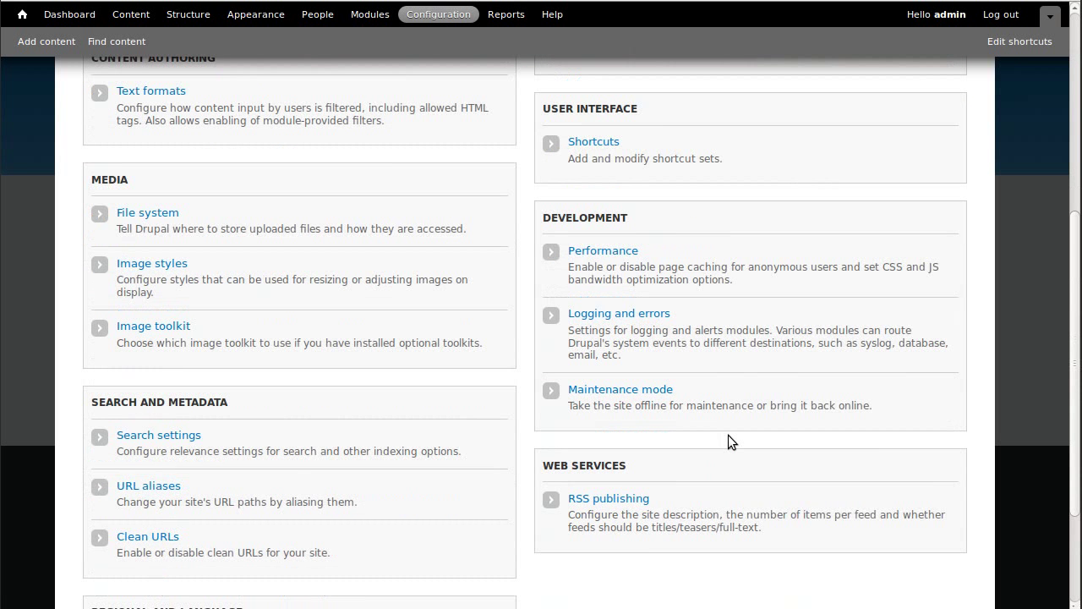
click(612, 393)
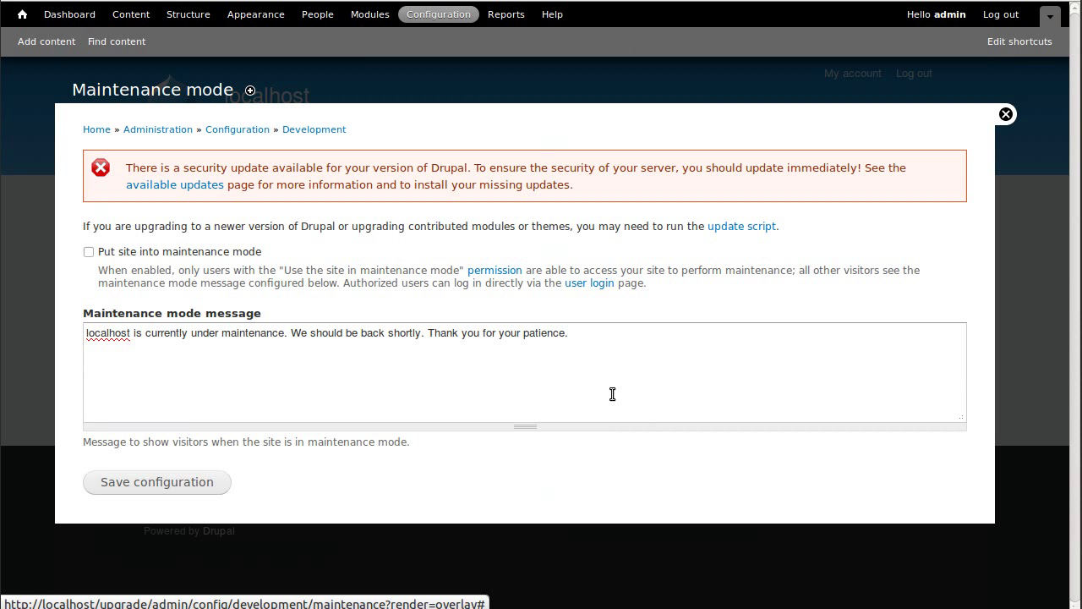
click(88, 253)
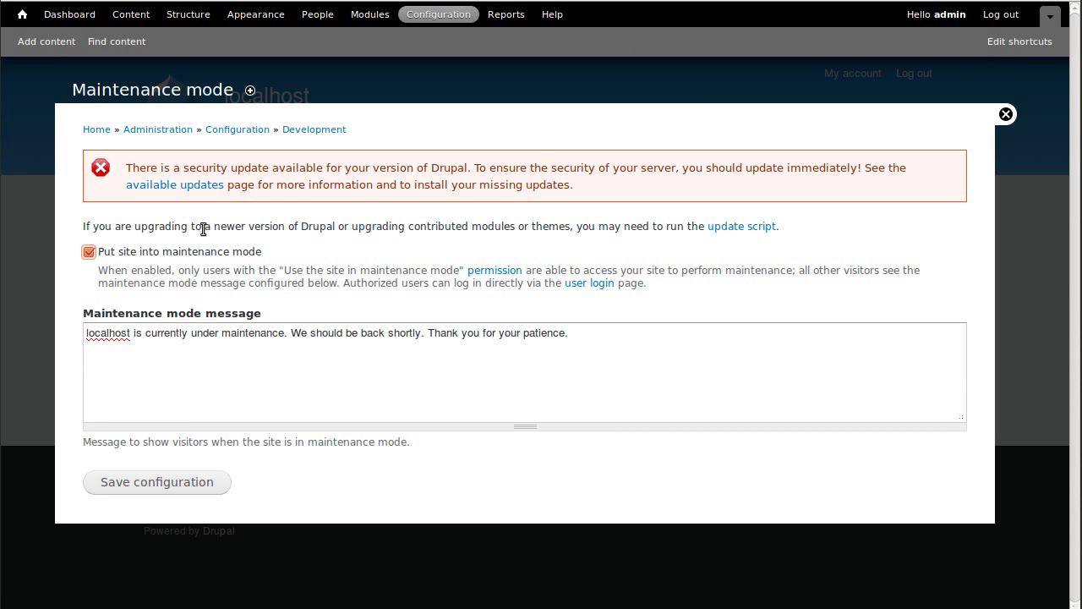
click(141, 483)
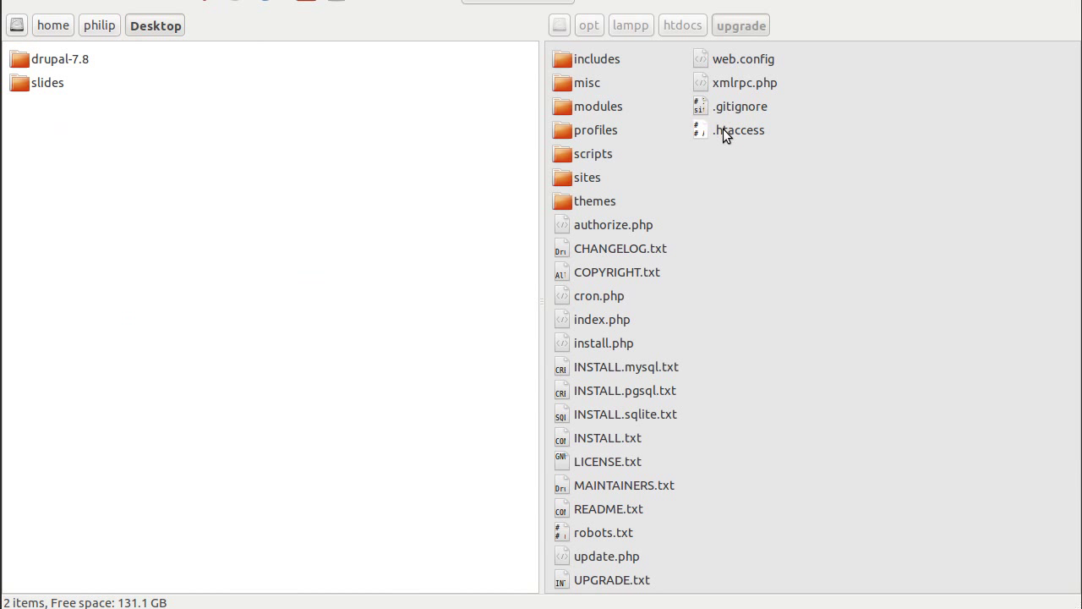
- Point out the sites folder and hidden .htaccess file in /opt/lampp/htdocs/upgrade, then reselect sites
click(566, 177)
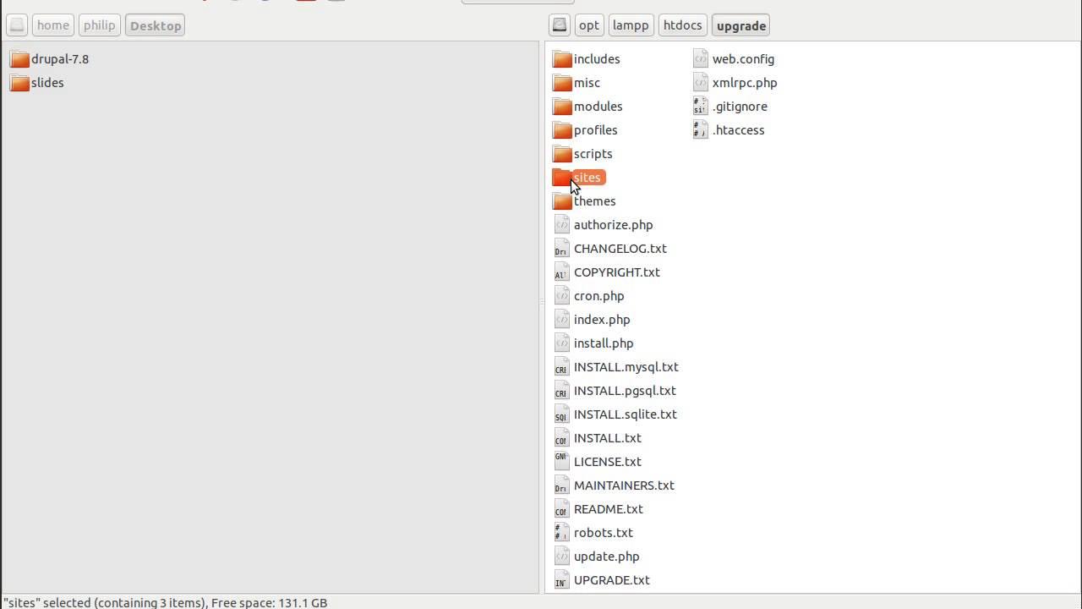
click(727, 135)
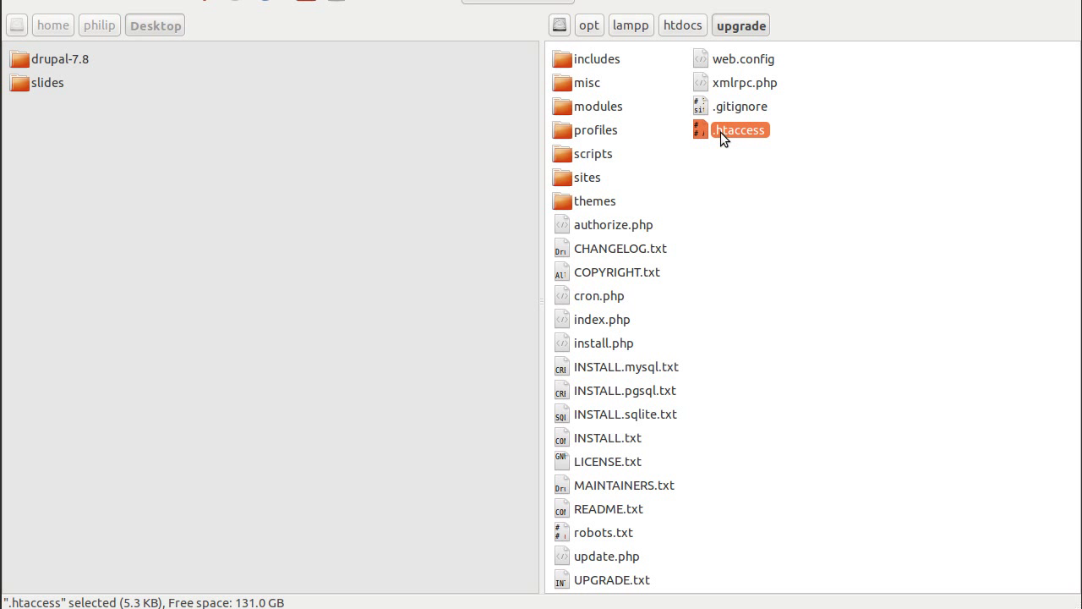
click(723, 193)
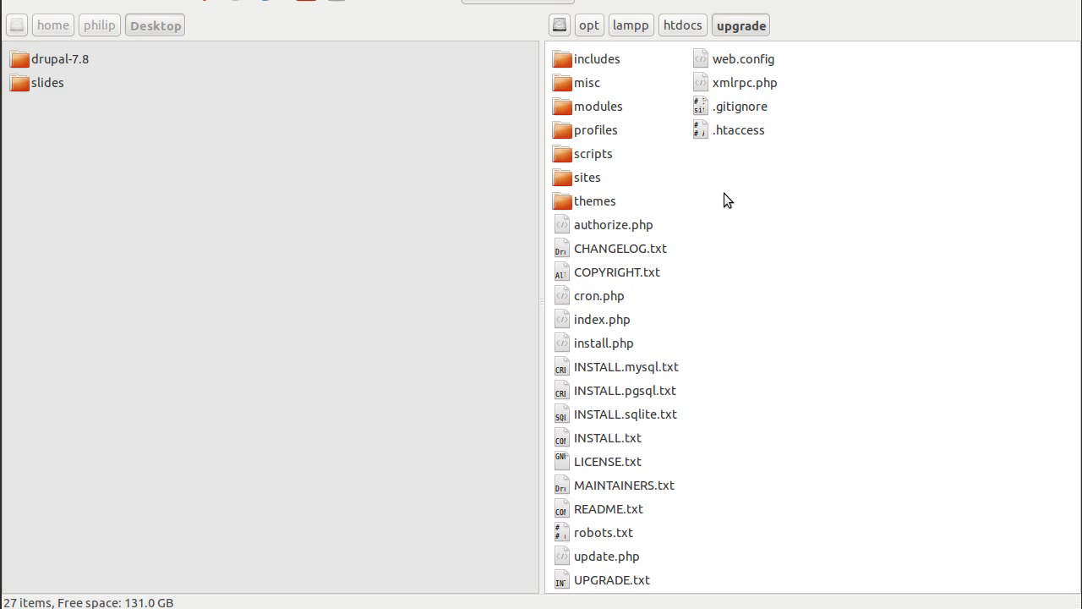
click(564, 181)
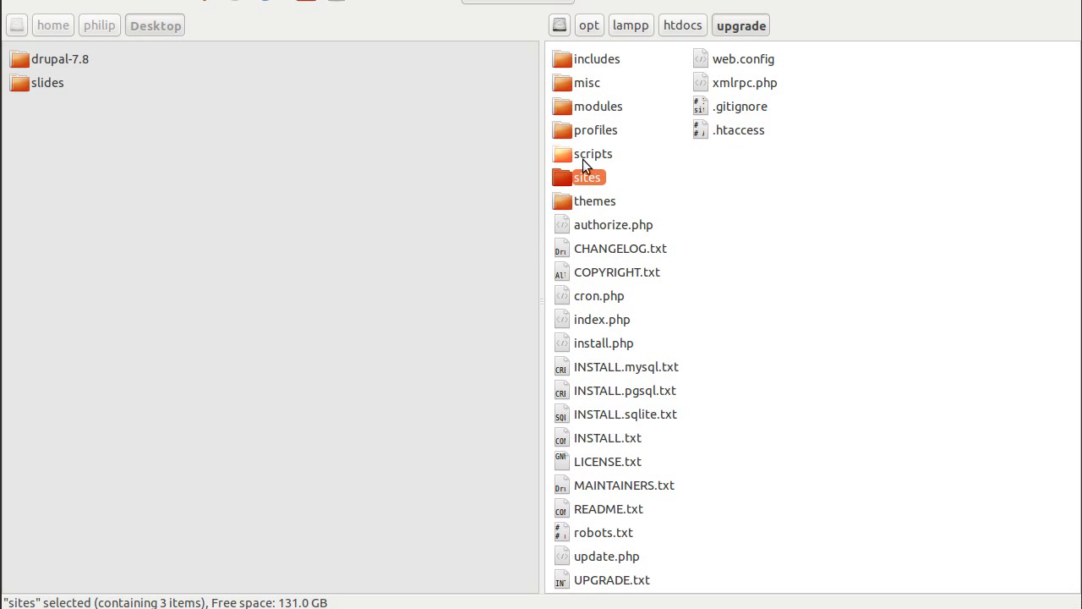
- Select includes through .htaccess in the upgrade folder, leaving sites out, and delete them
click(562, 59)
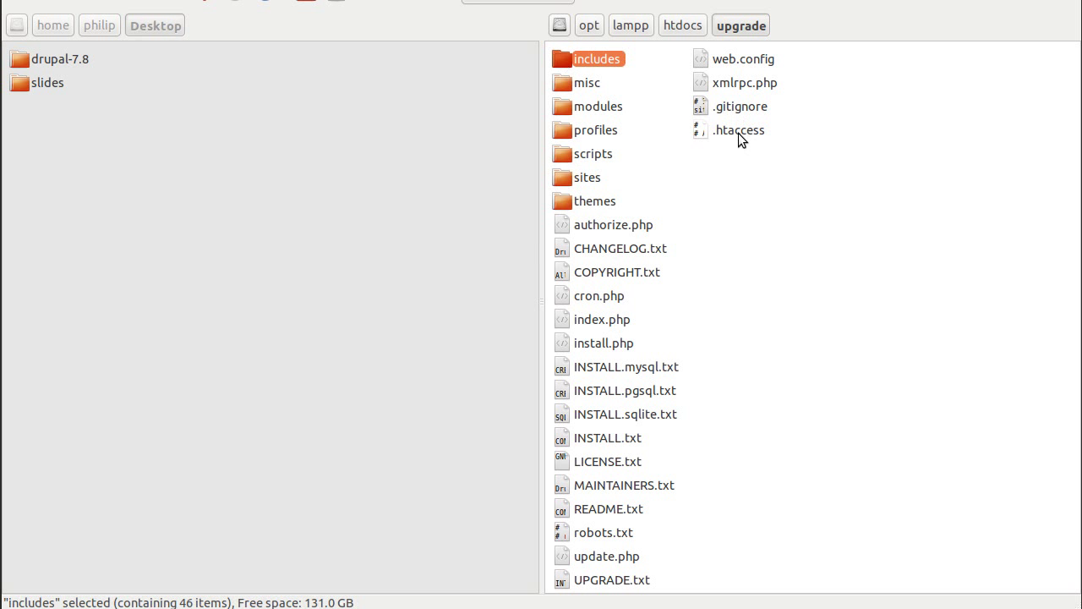
key(ctrl+a)
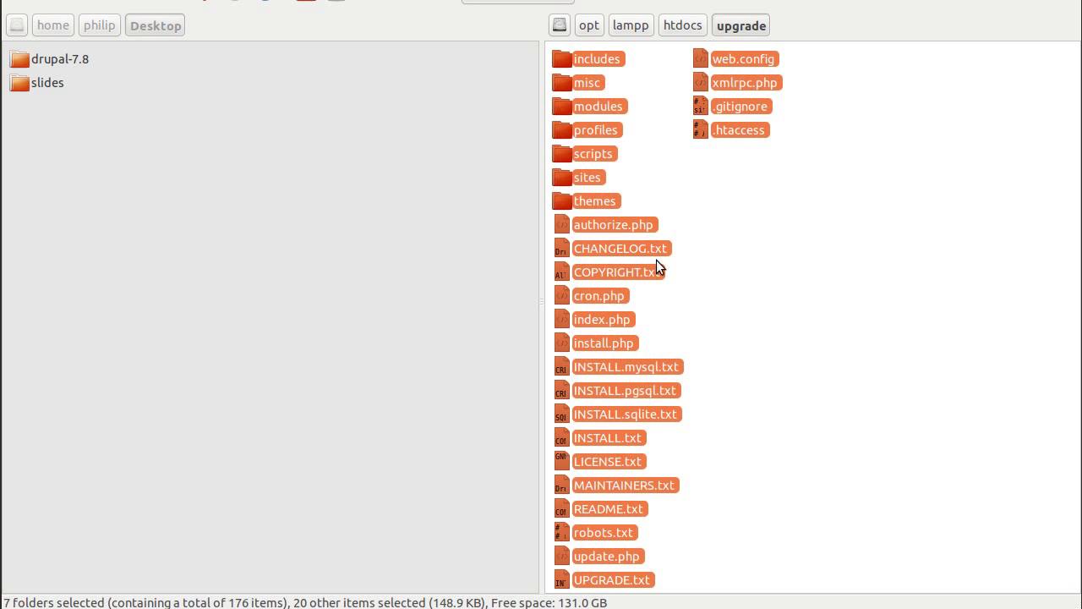
click(563, 176)
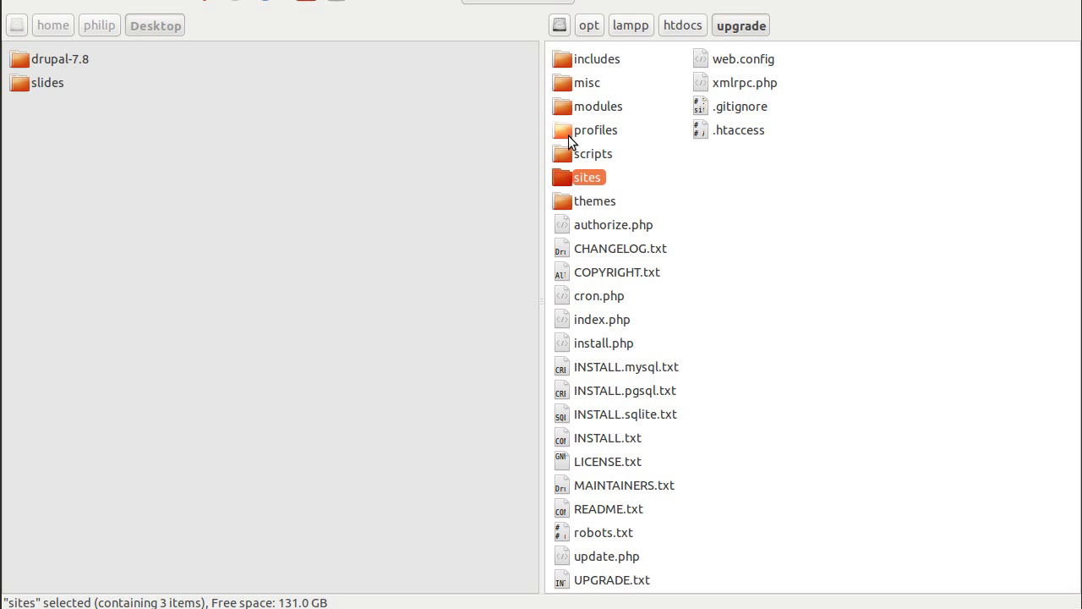
click(565, 63)
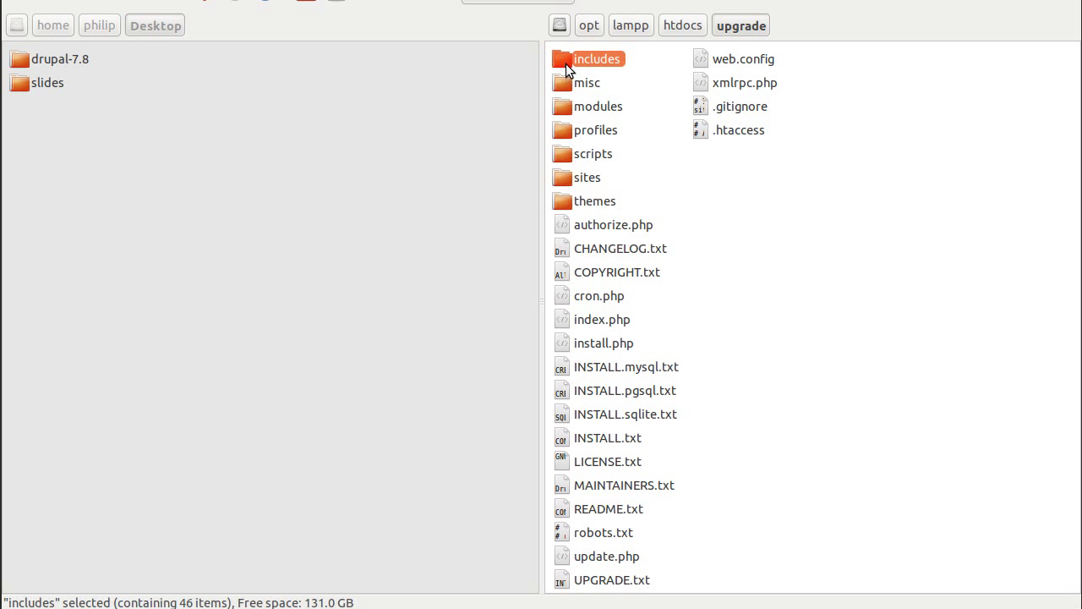
shift+click(730, 130)
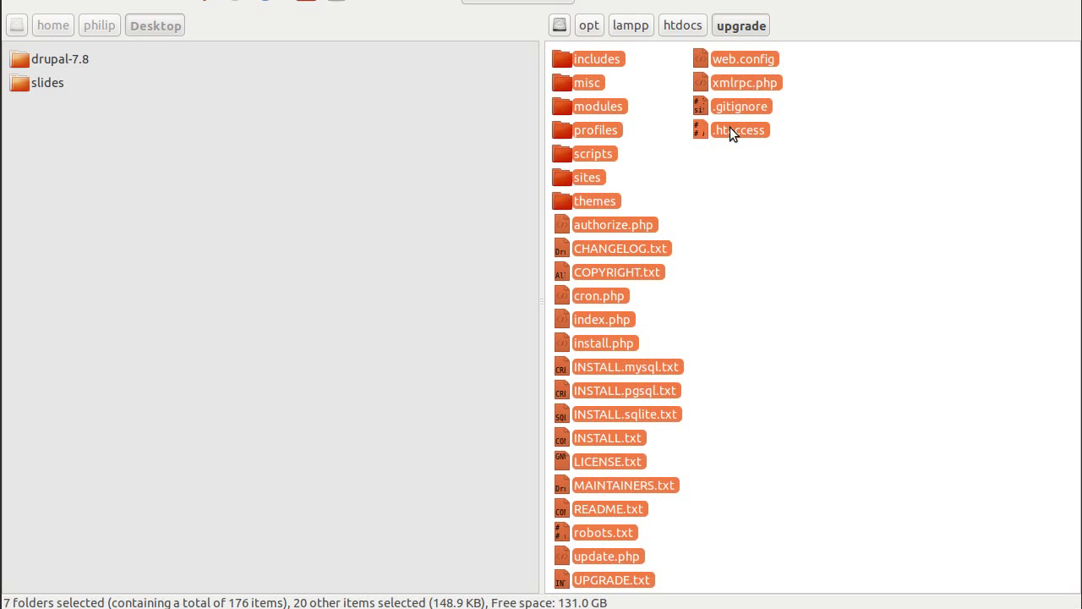
ctrl+click(568, 176)
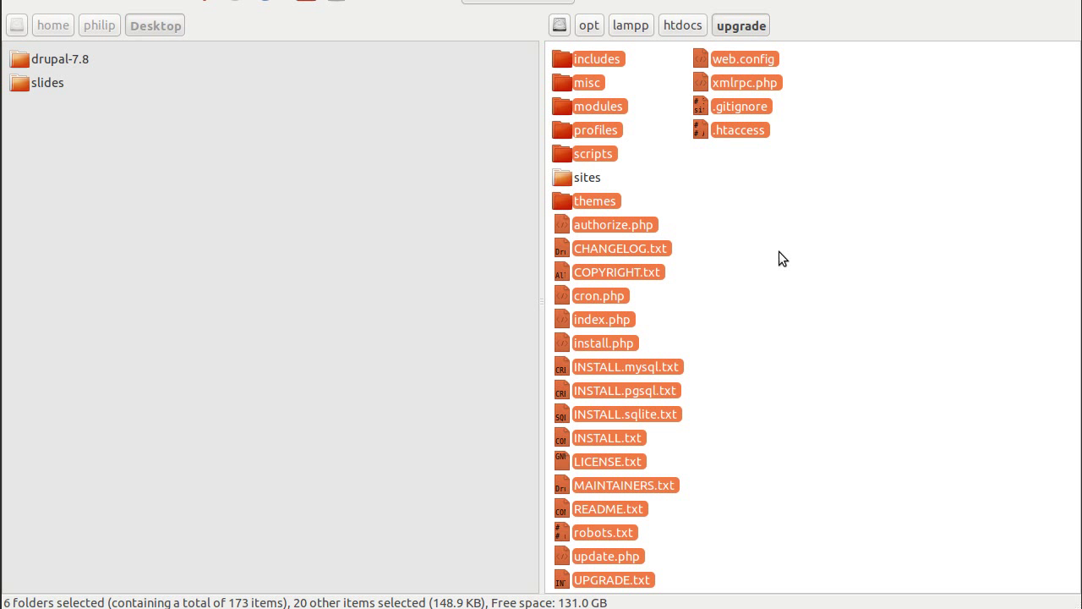
key(Delete)
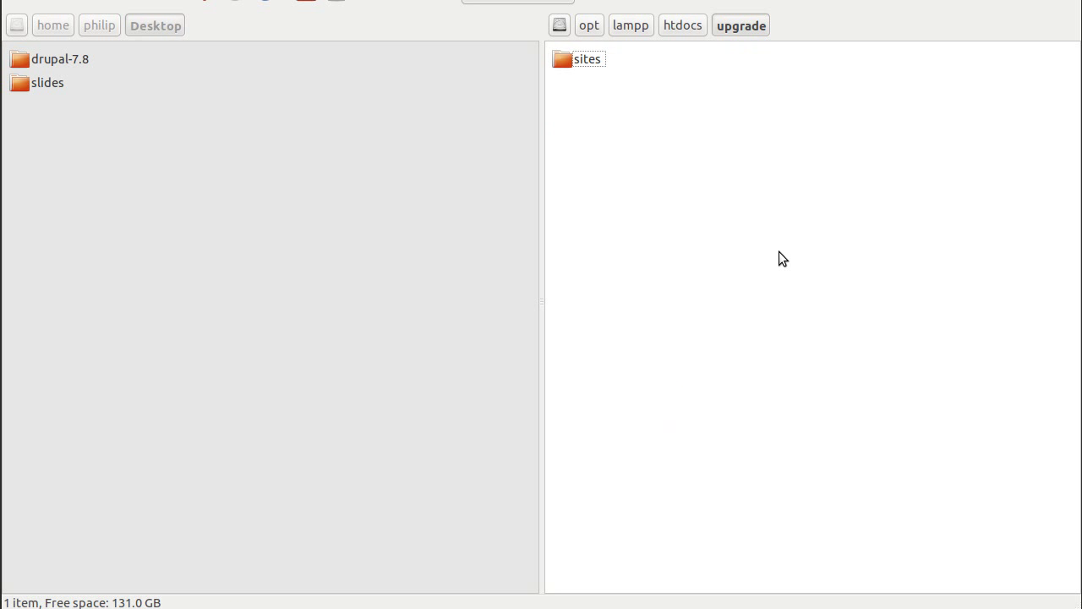
click(26, 63)
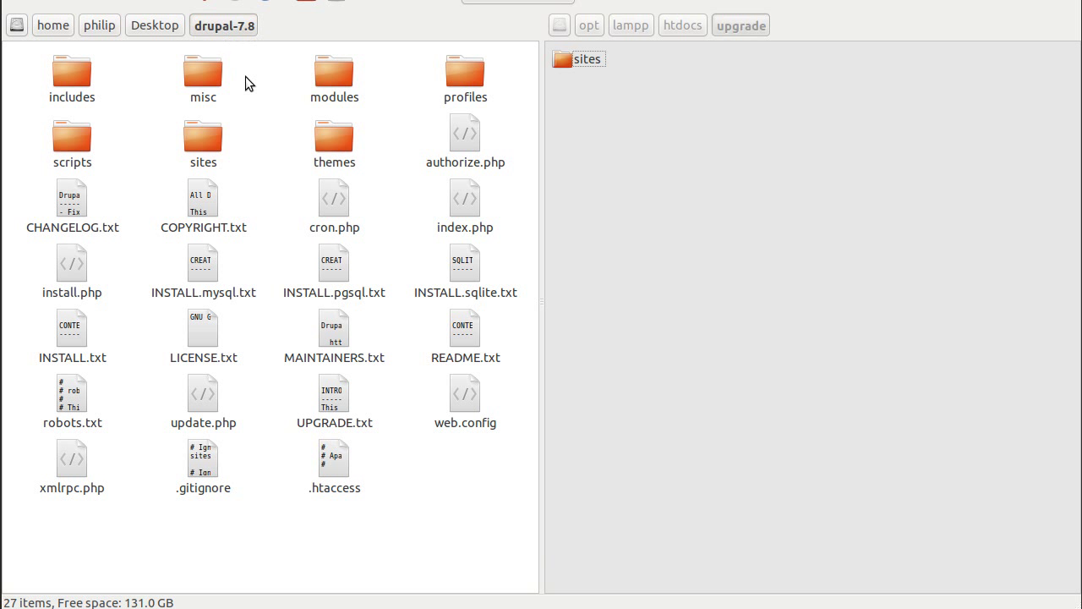
- Delete the sites folder from the Desktop's drupal-7.8 folder, leaving 26 items
click(200, 146)
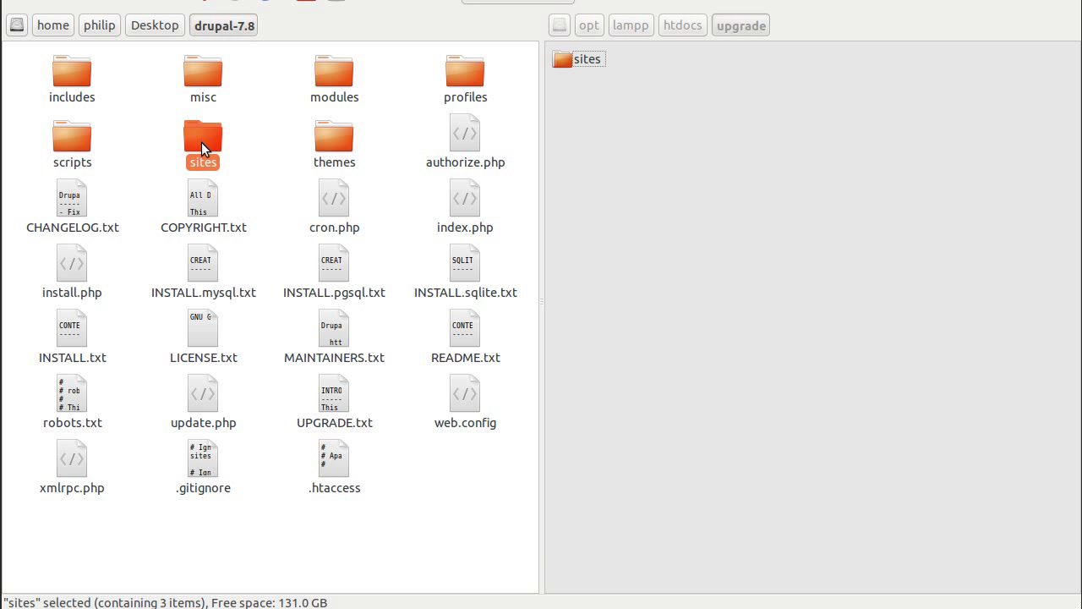
key(Delete)
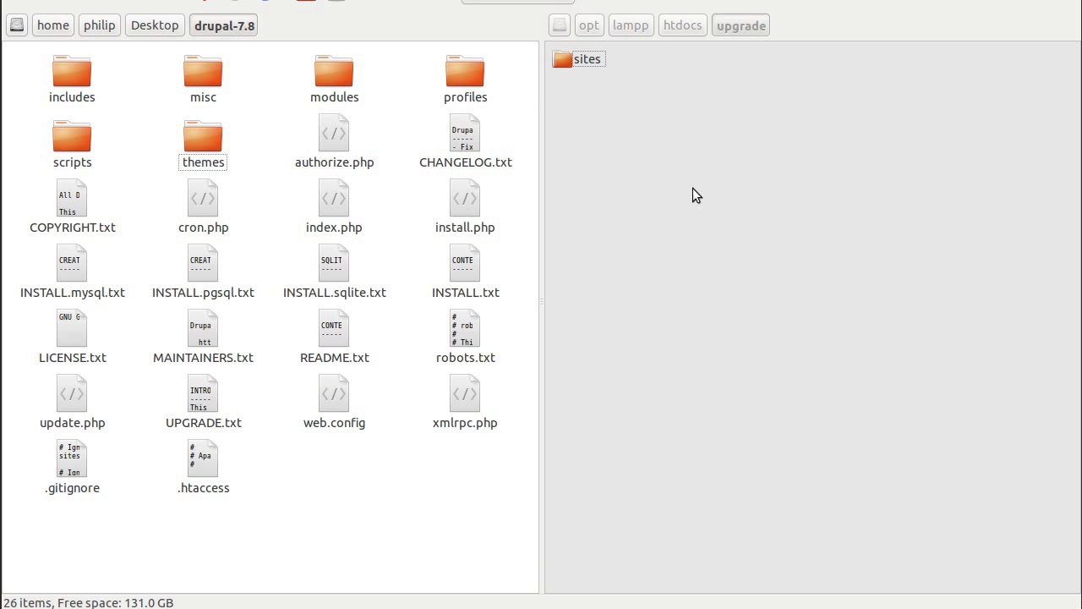
click(71, 77)
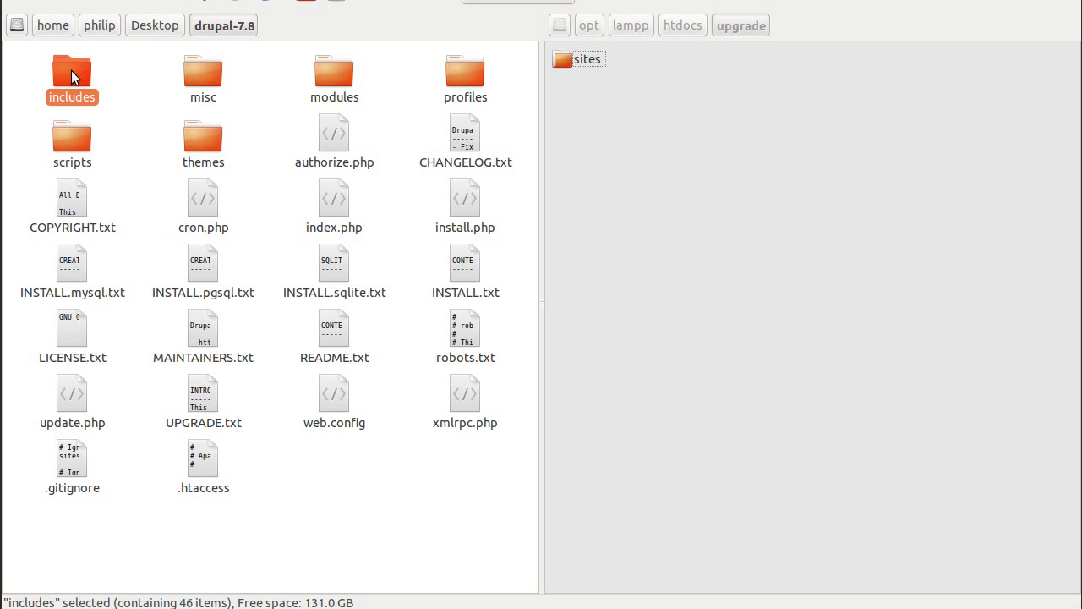
- Drag all drupal-7.8 files into the /opt/lampp/htdocs/upgrade folder next to sites
shift+click(192, 456)
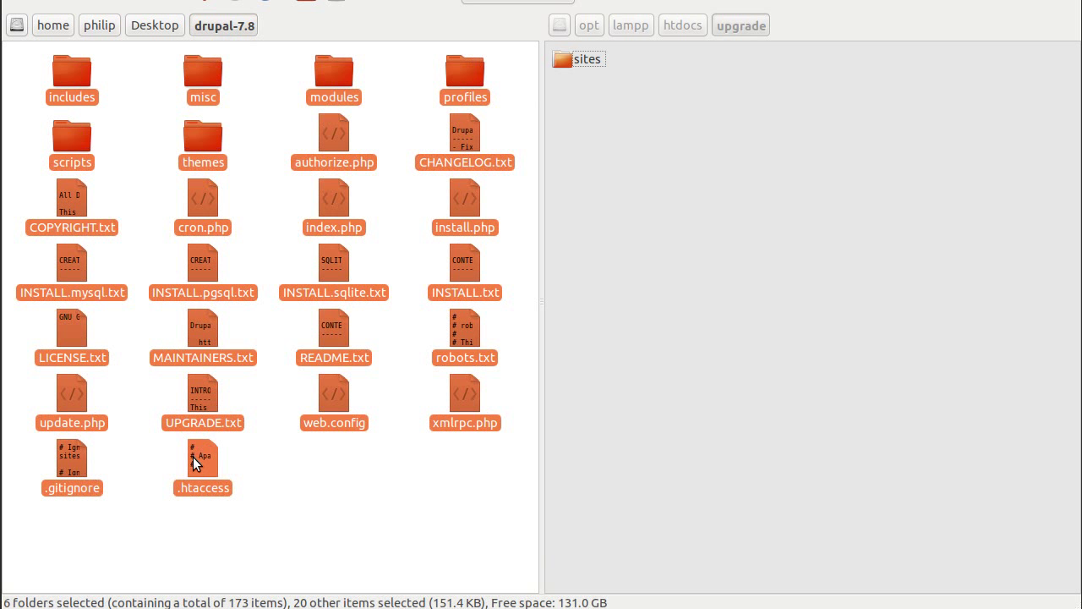
drag(205, 196, 744, 310)
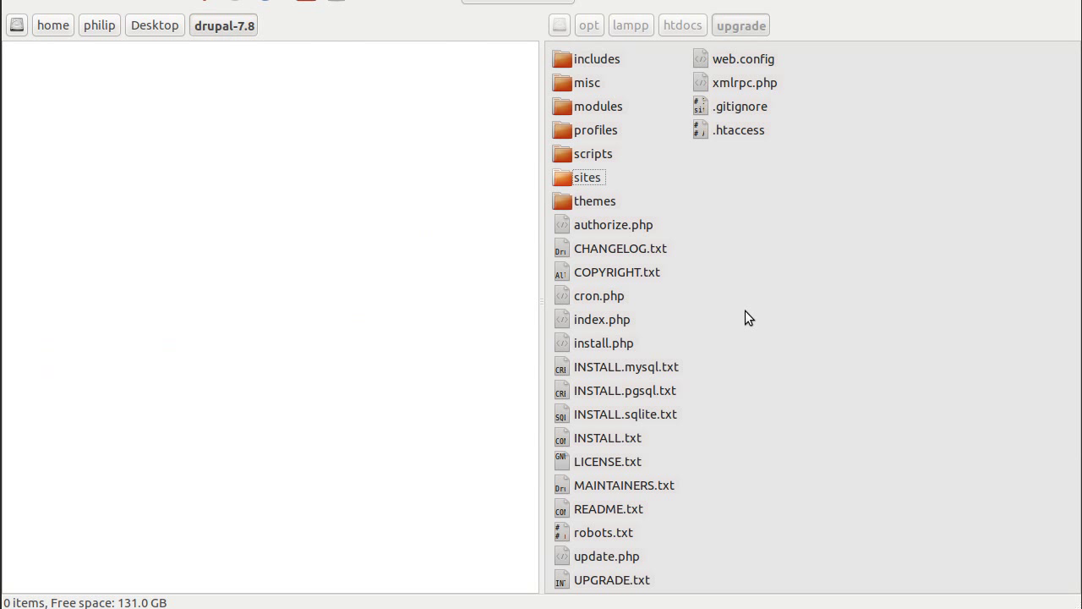
click(567, 177)
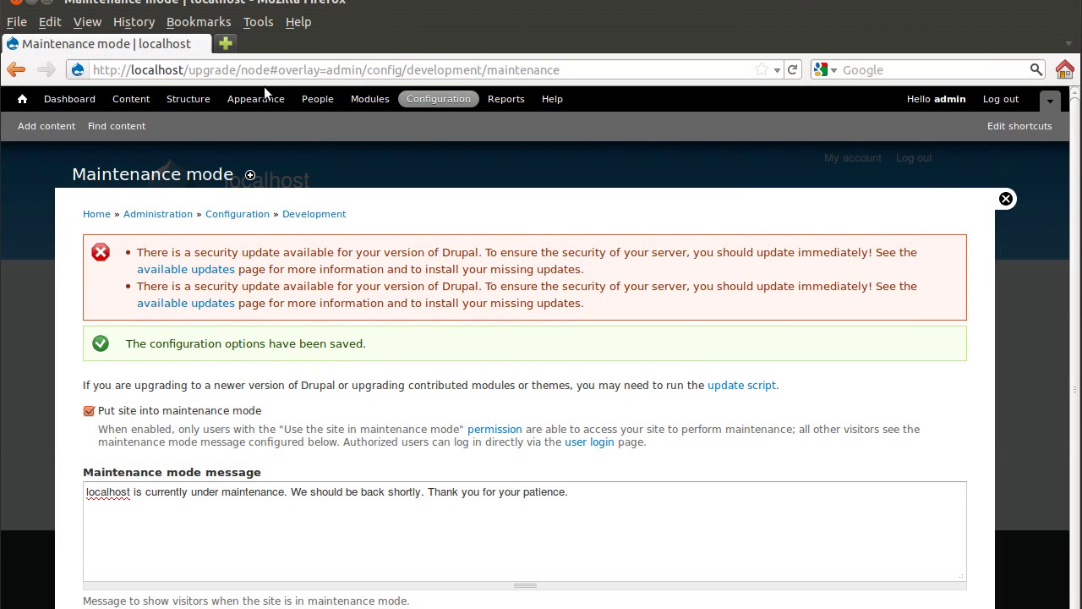
- Change the browser address to localhost/upgrade/update.php and load it
click(241, 70)
drag(241, 70, 607, 76)
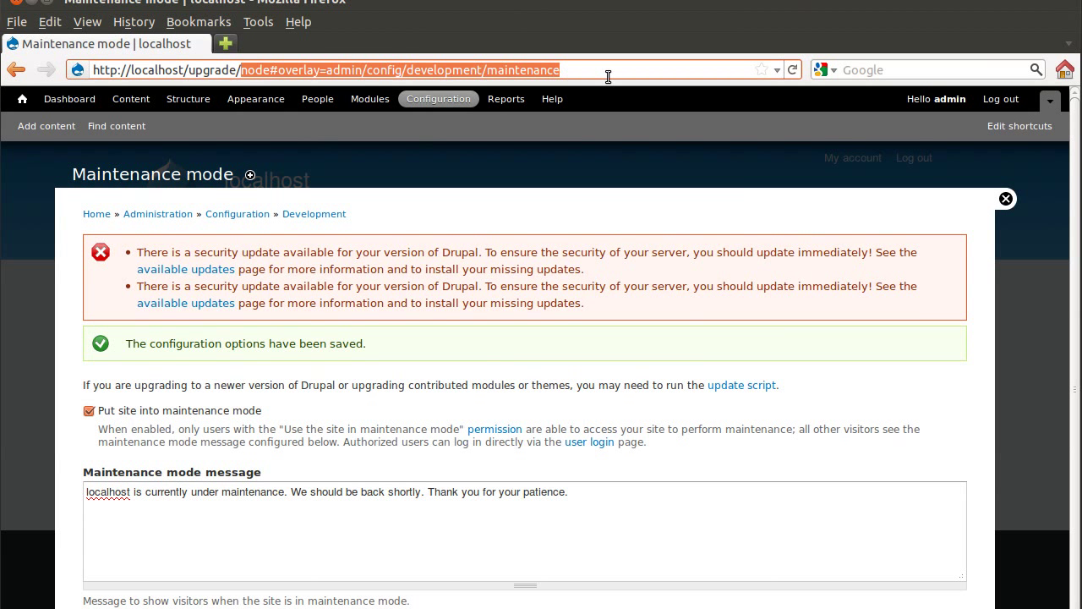
text(upgrade/u)
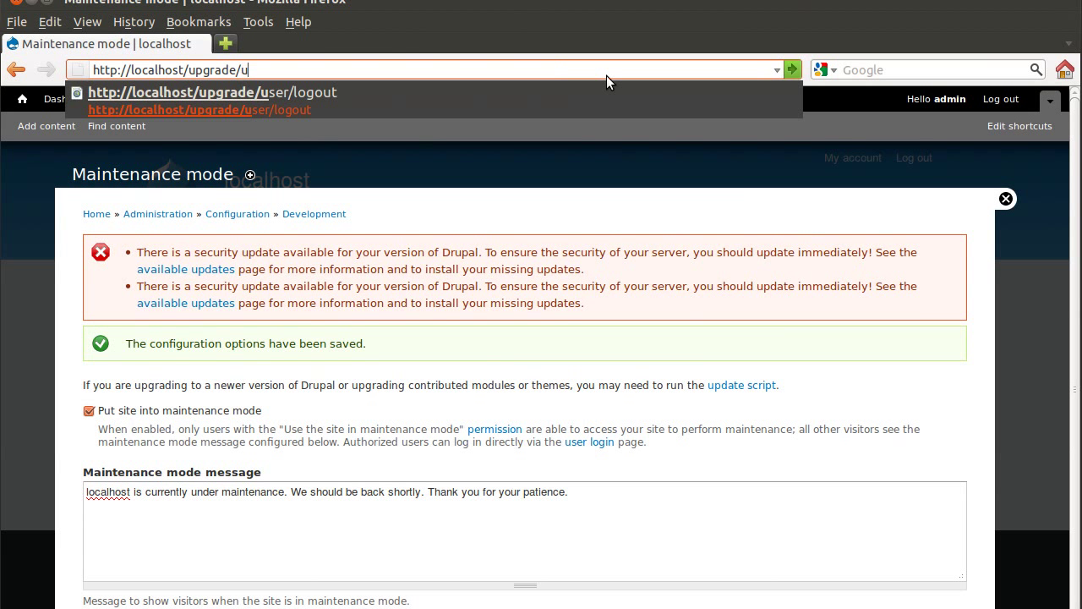
text(pdate)
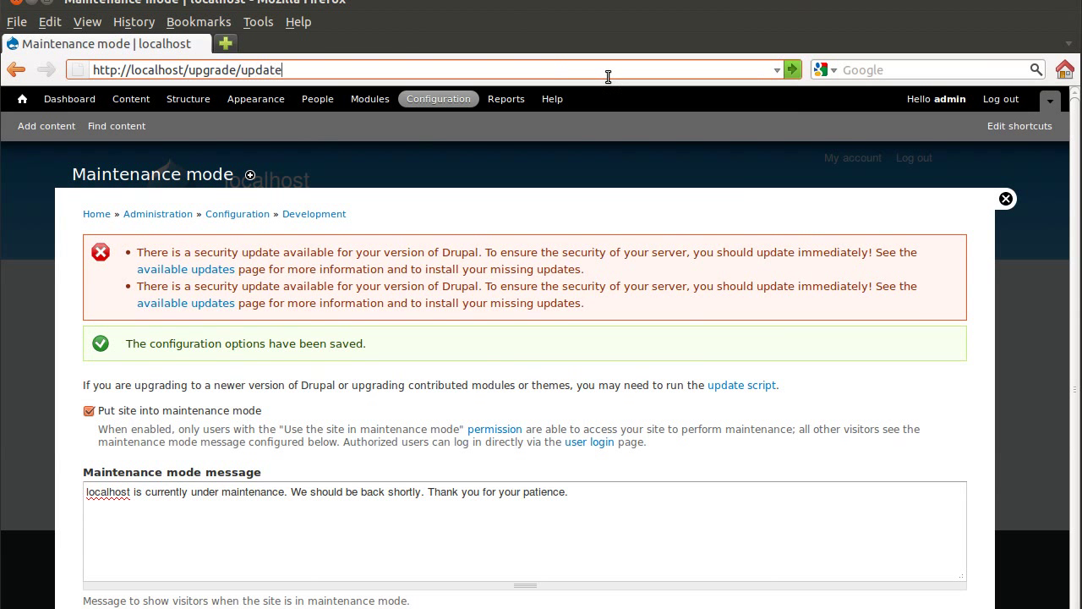
text(.php)
drag(237, 71, 312, 71)
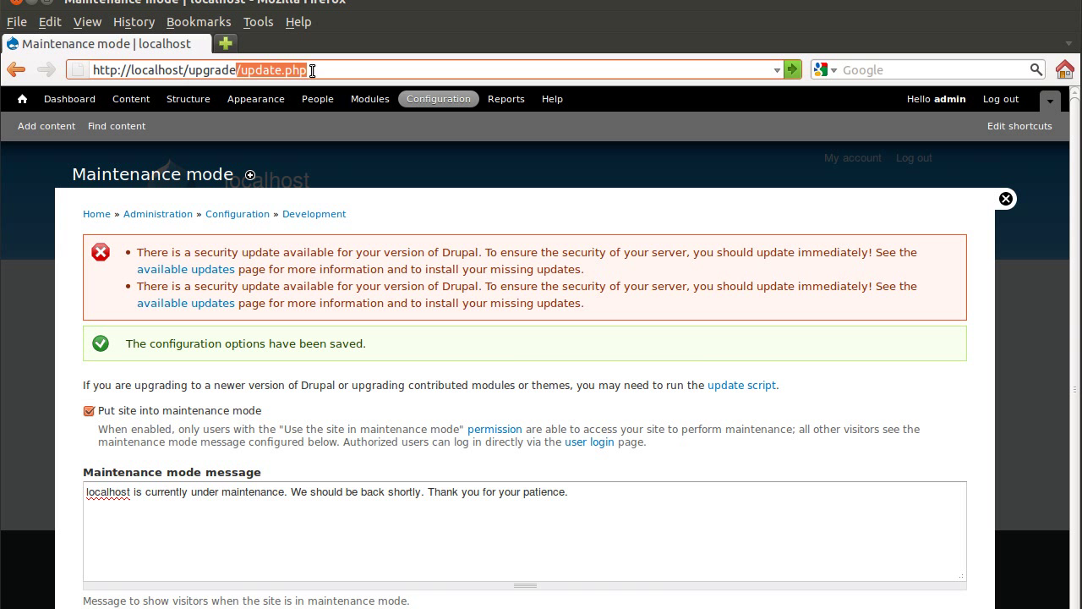
click(793, 69)
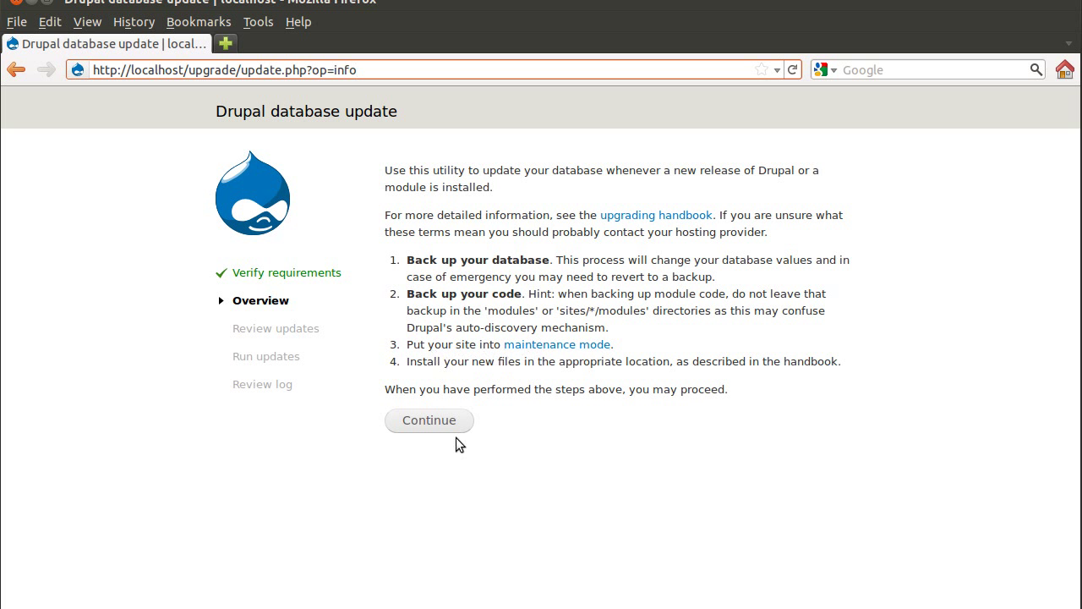
- Continue past the update.php overview and run the 5 pending database updates
click(429, 426)
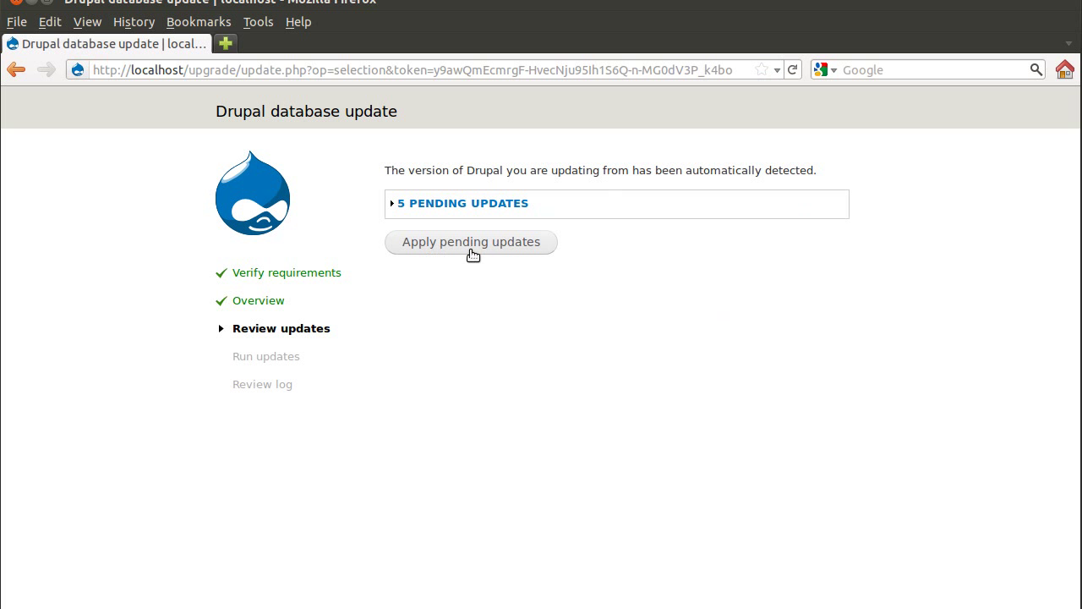
click(471, 252)
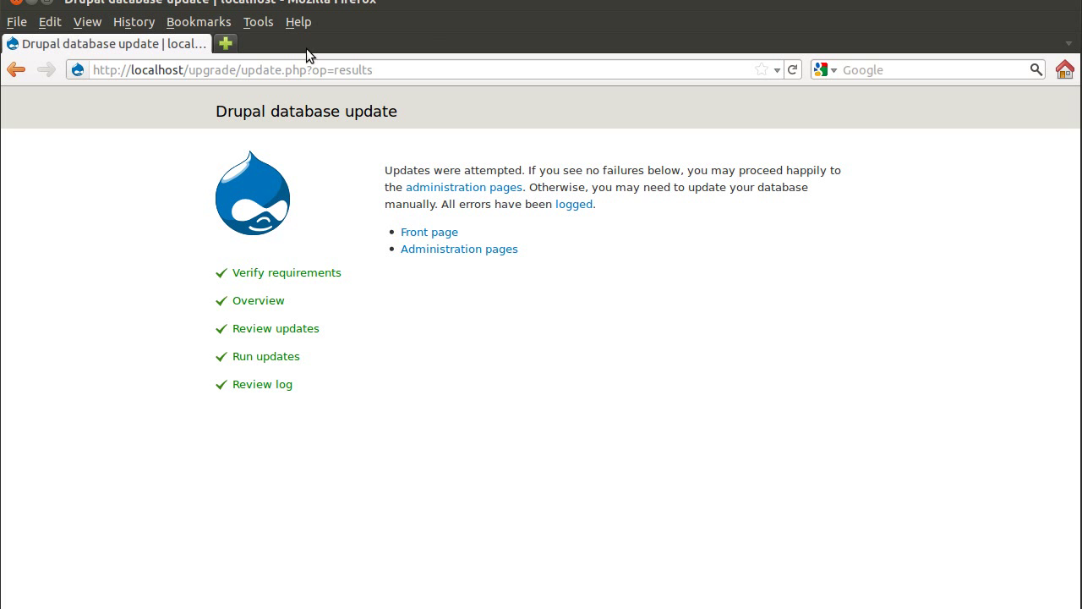
click(240, 70)
drag(240, 69, 306, 71)
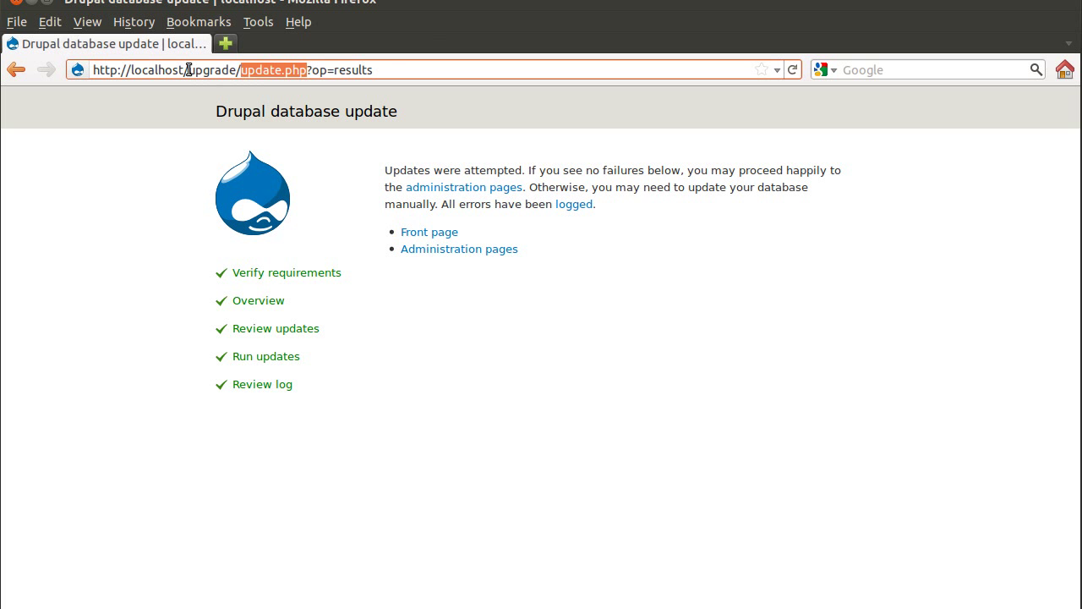
drag(235, 70, 85, 71)
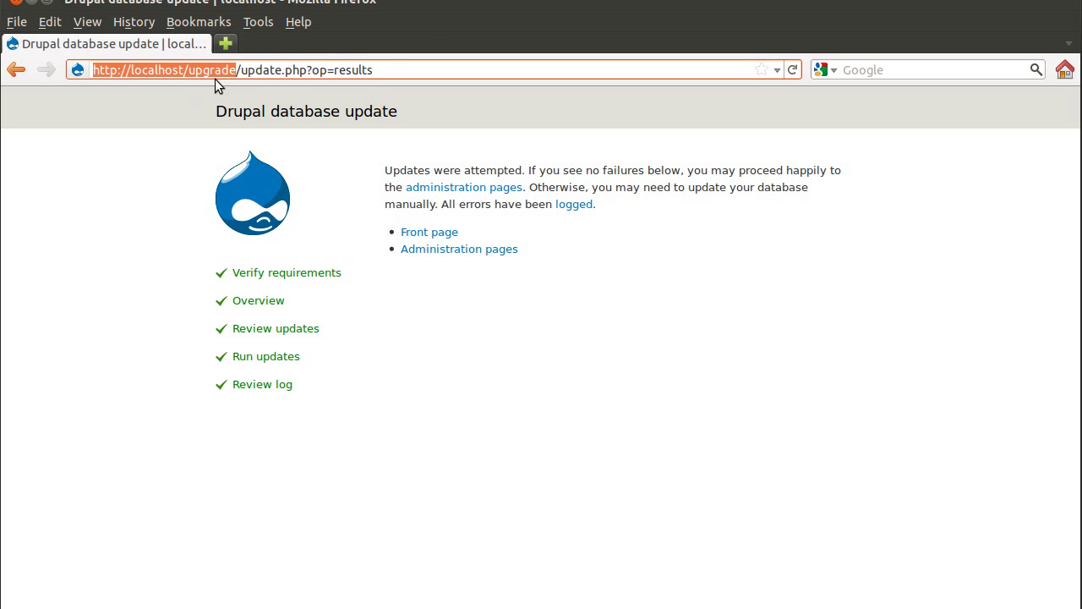
drag(241, 71, 306, 71)
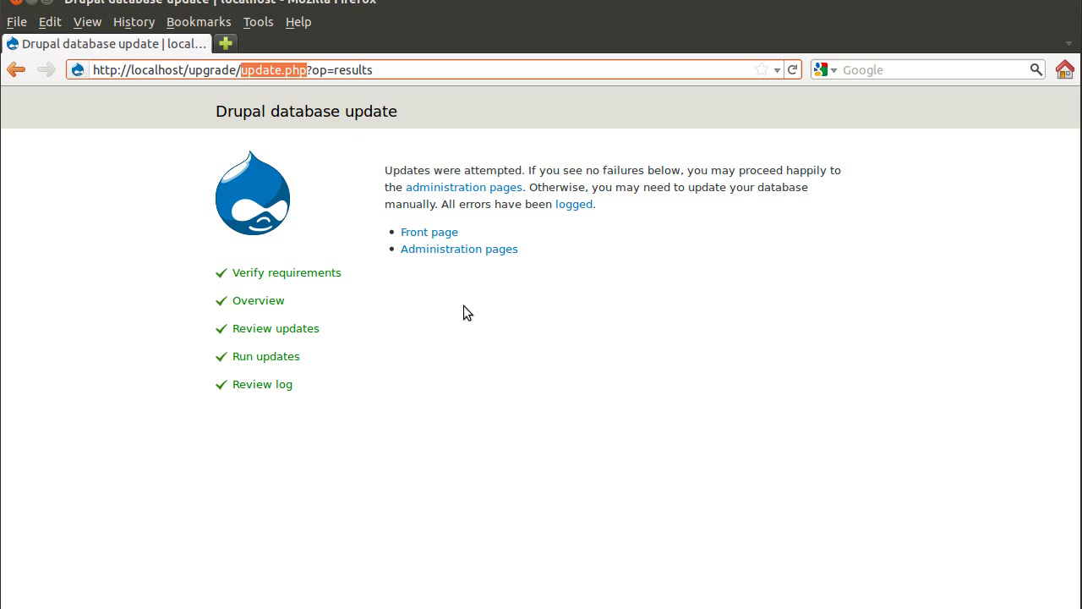
- Go back to the front page and open Reports from the admin toolbar
click(437, 239)
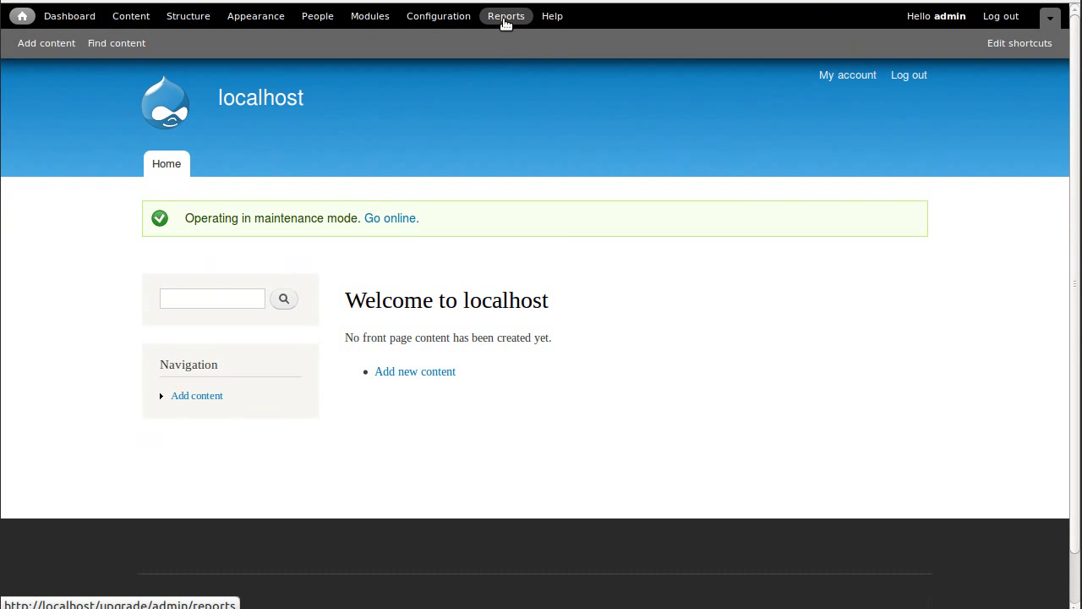
click(506, 16)
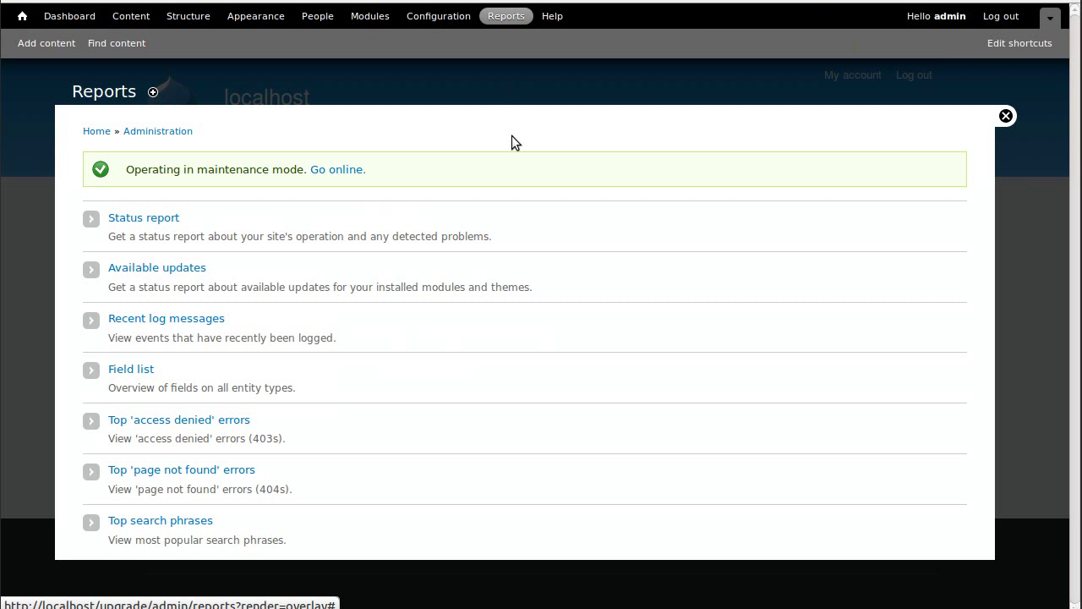
- Open Status report and highlight version 7.8 and the Protected update.php and configuration file rows
click(114, 224)
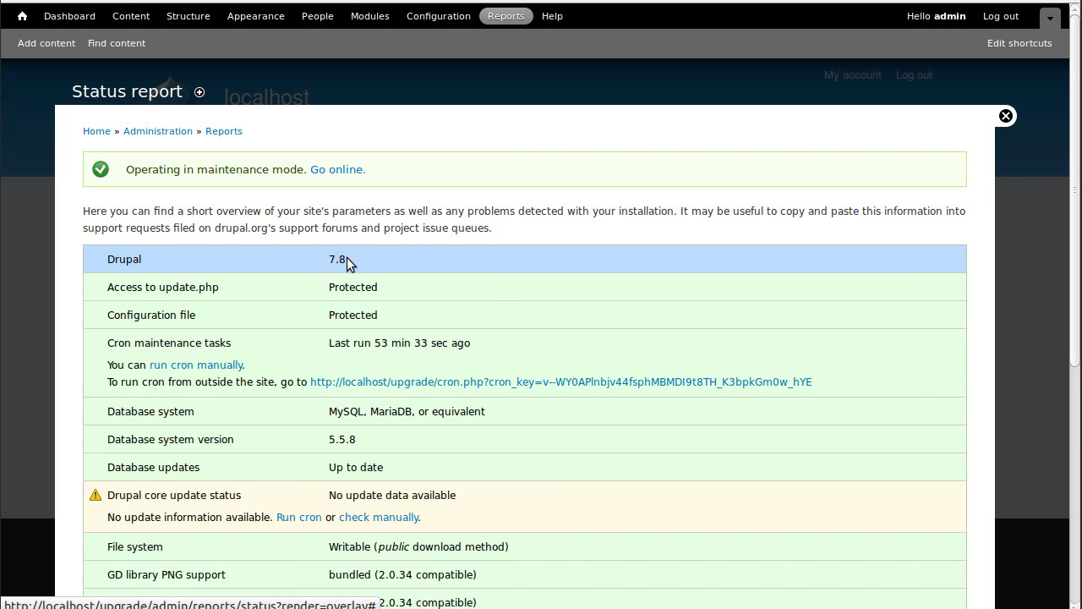
drag(330, 258, 346, 265)
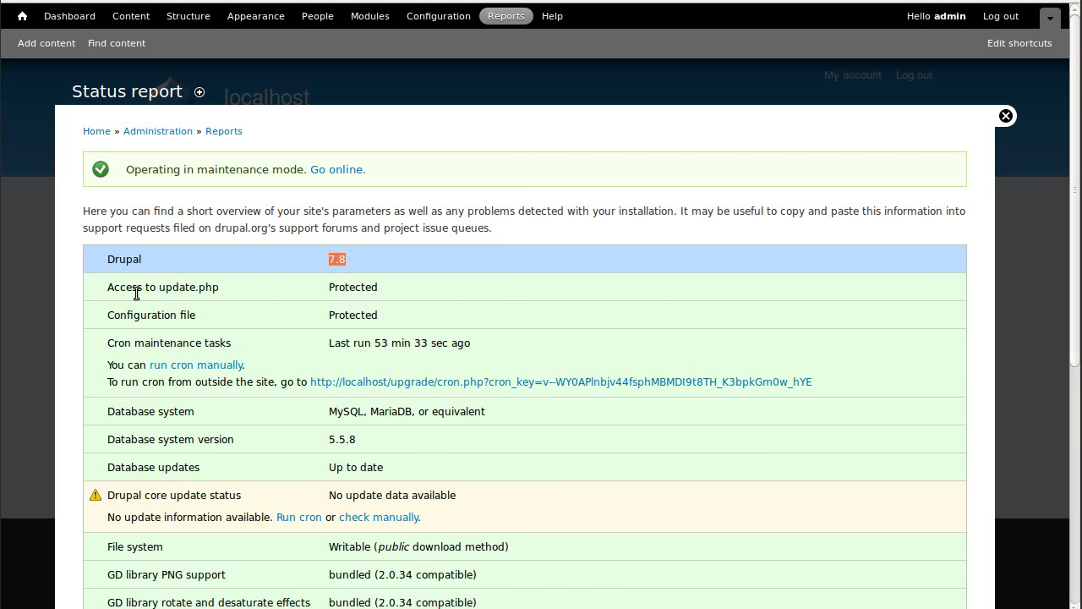
drag(108, 290, 193, 293)
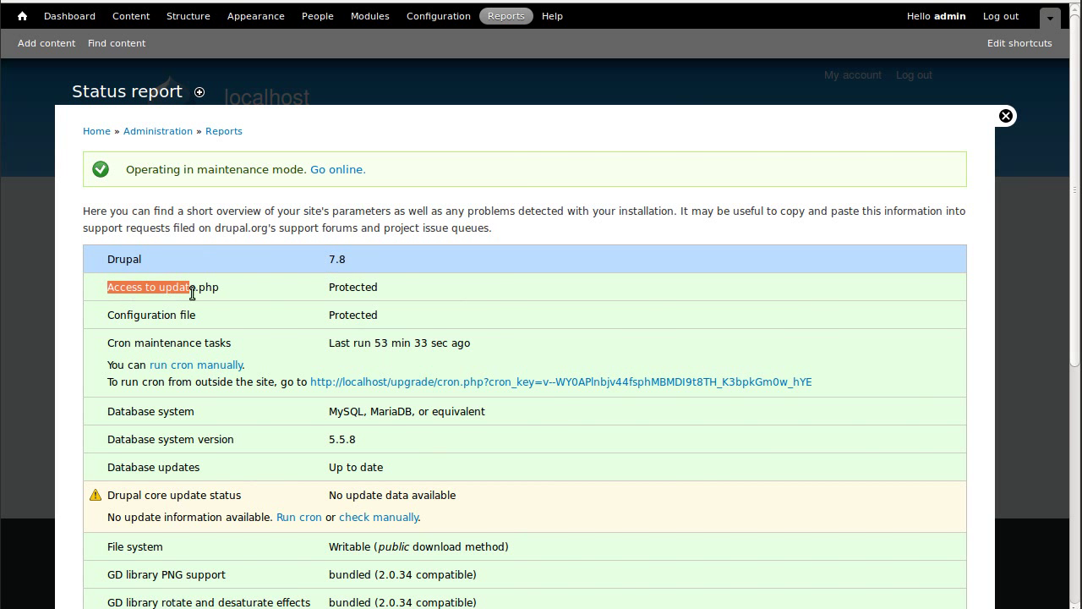
drag(321, 288, 346, 319)
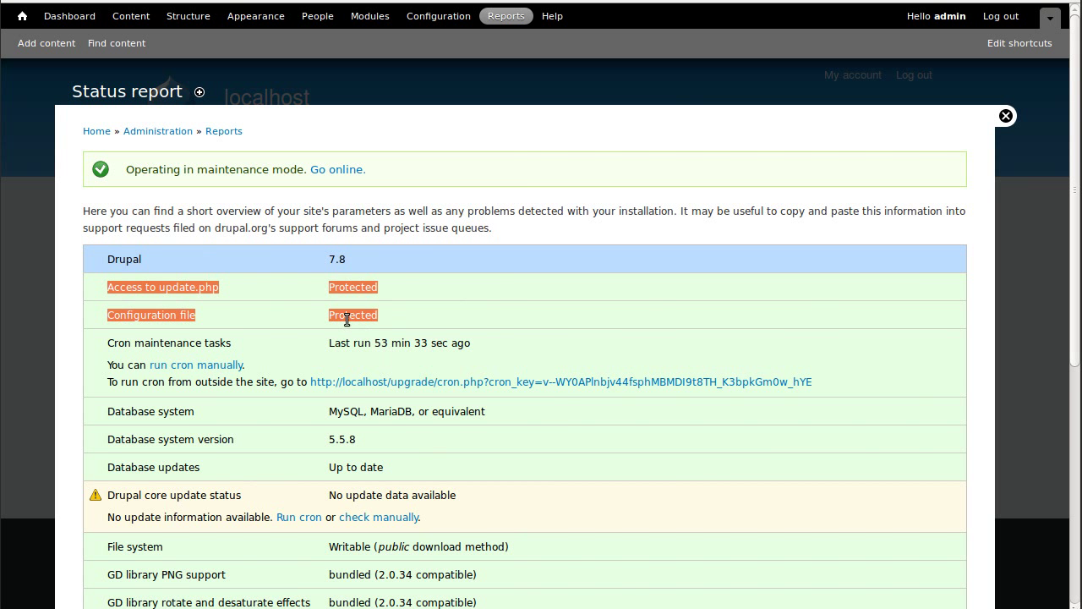
click(416, 288)
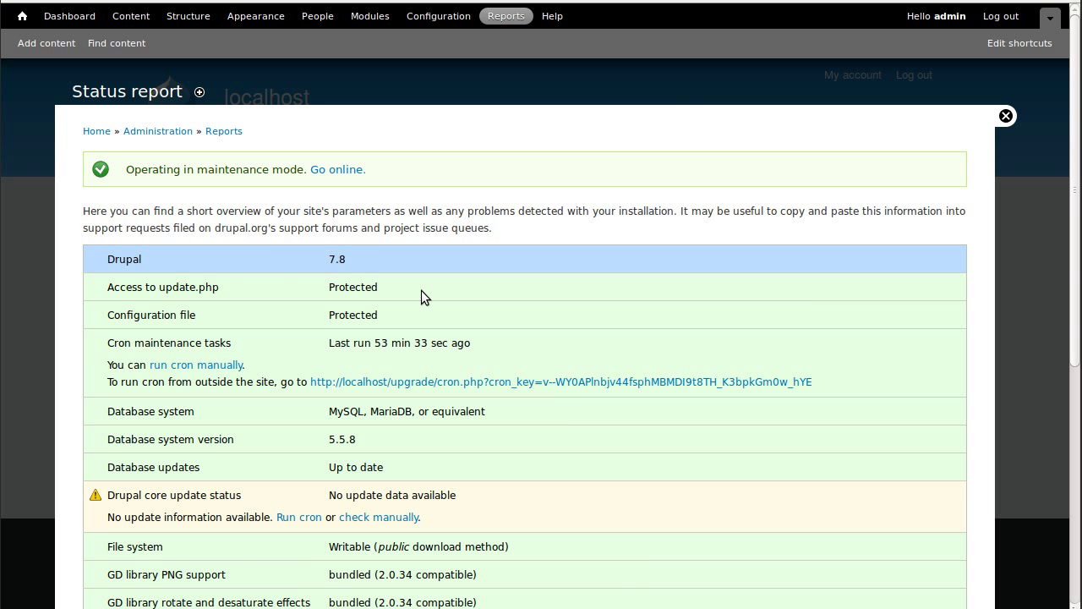
- Close the status report overlay to return to the localhost front page, still in maintenance mode
click(1005, 116)
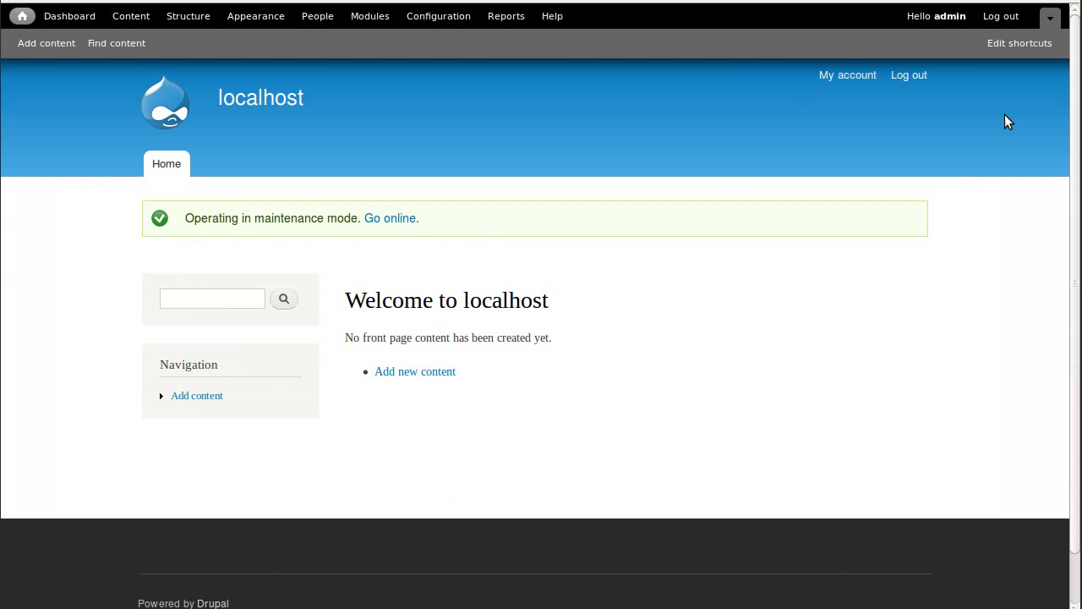